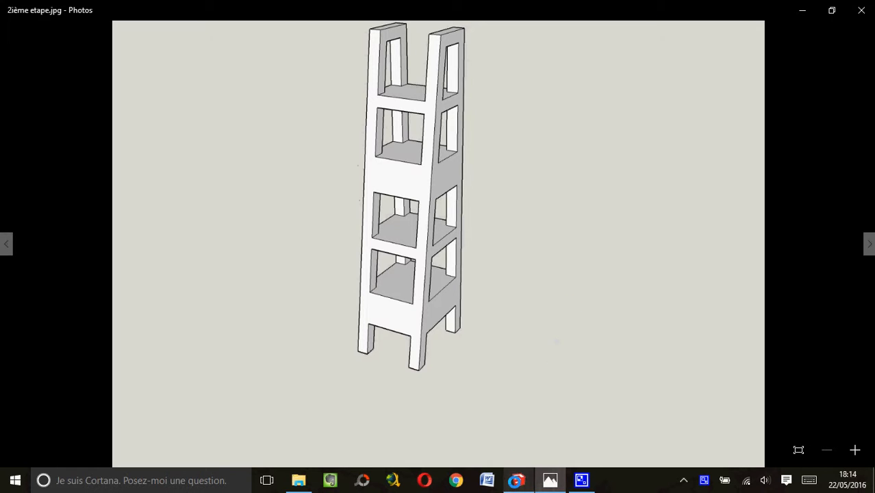
# Step: Switch to SketchUp and push the lowest rectangle between the legs of the straight front face 400 mm through the block
pyautogui.click(516, 480)
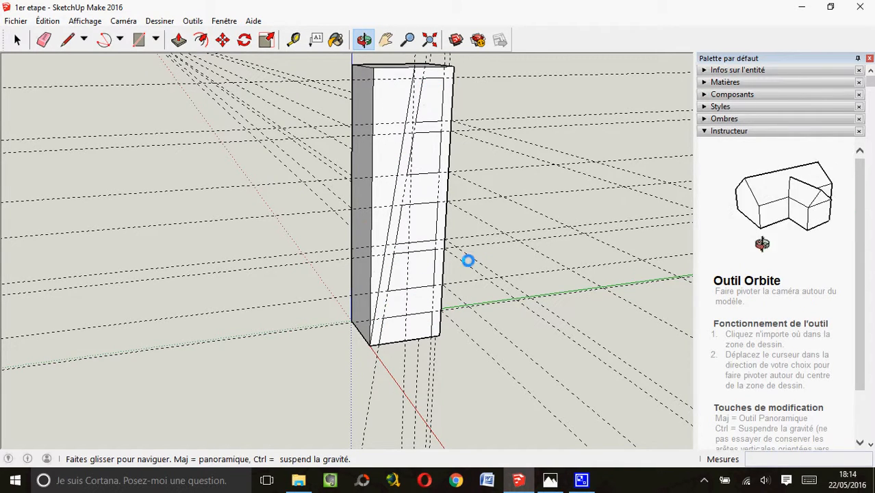
pyautogui.moveTo(469, 260); pyautogui.dragTo(74, 214)
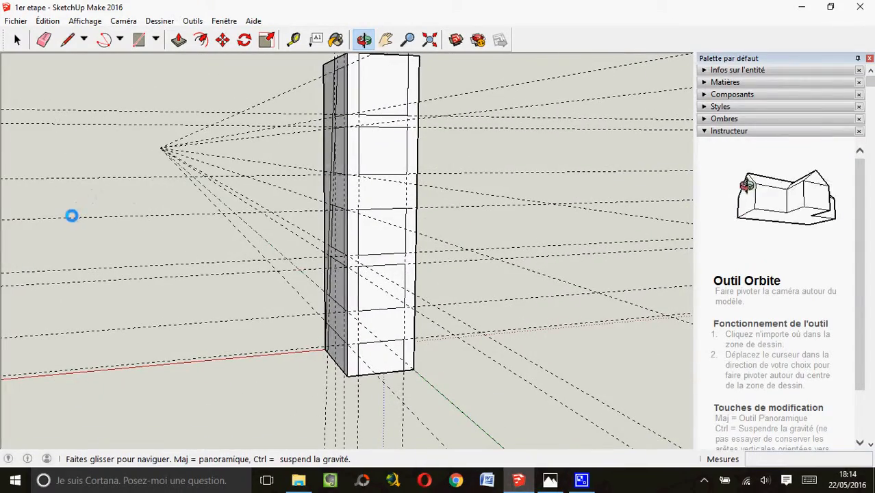
pyautogui.moveTo(339, 228); pyautogui.dragTo(288, 123)
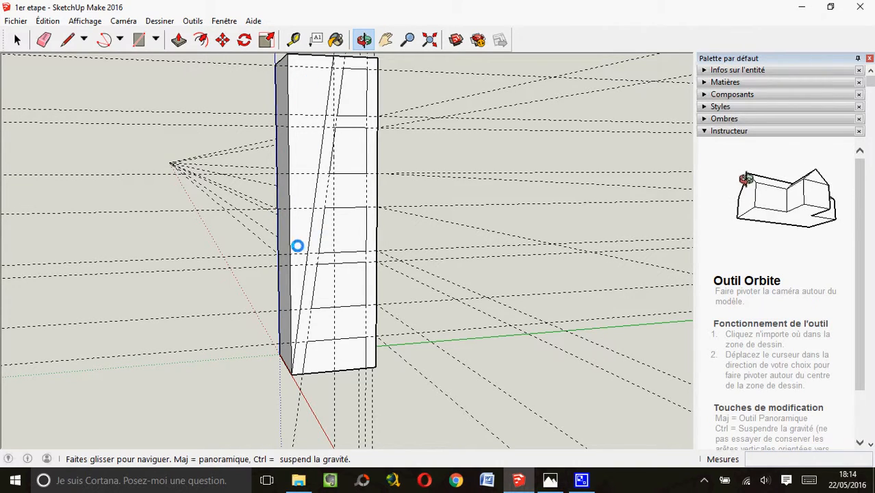
pyautogui.moveTo(482, 163); pyautogui.dragTo(167, 136)
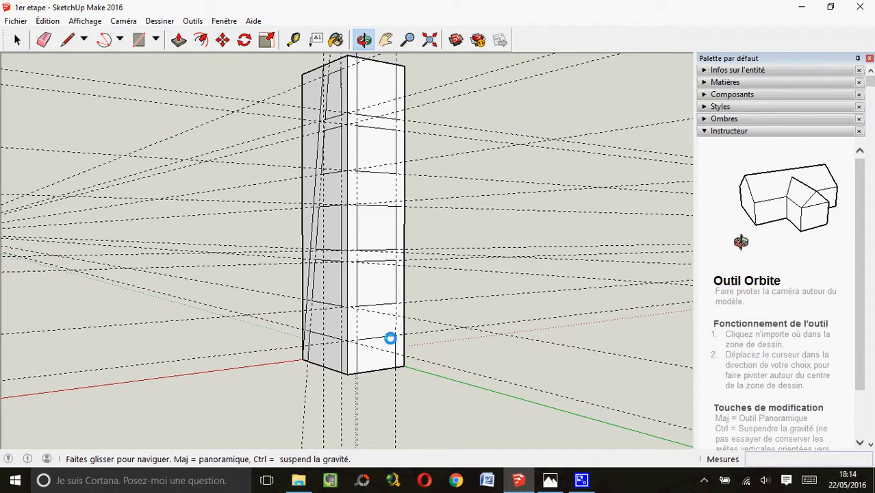
pyautogui.click(385, 40)
pyautogui.moveTo(449, 401); pyautogui.dragTo(236, 301)
pyautogui.click(363, 40)
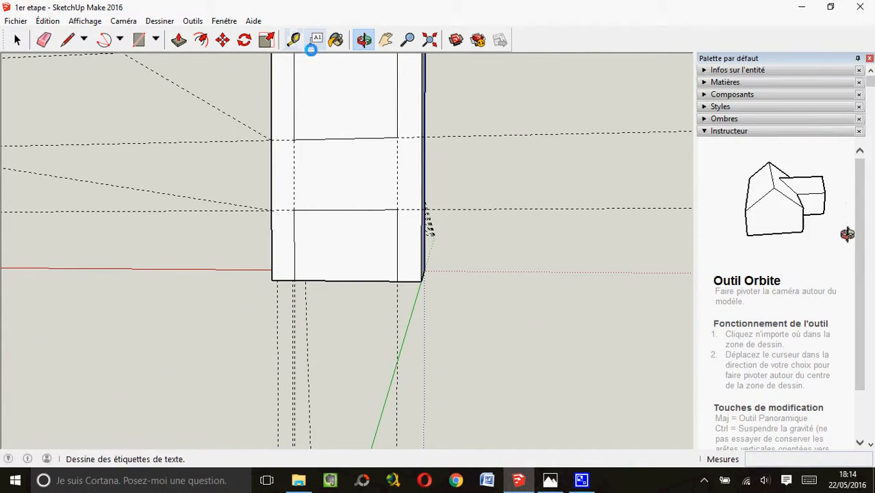
pyautogui.click(178, 40)
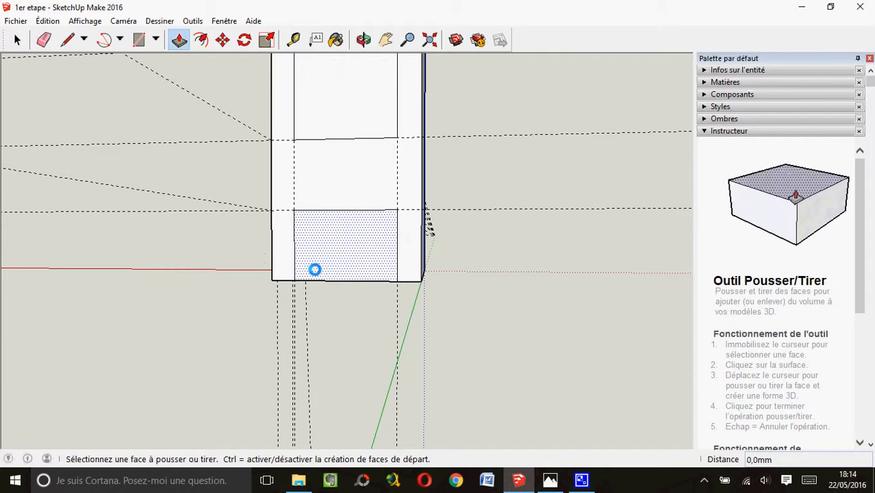
pyautogui.click(315, 262)
pyautogui.click(355, 237)
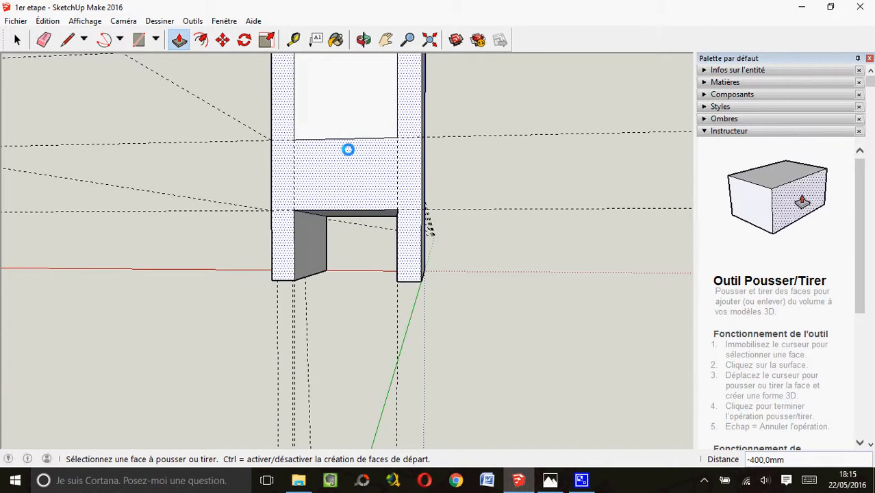
# Step: Push the lowest compartment rectangle on the same face 400 mm through the block to open it
pyautogui.click(384, 39)
pyautogui.moveTo(352, 98); pyautogui.dragTo(352, 225)
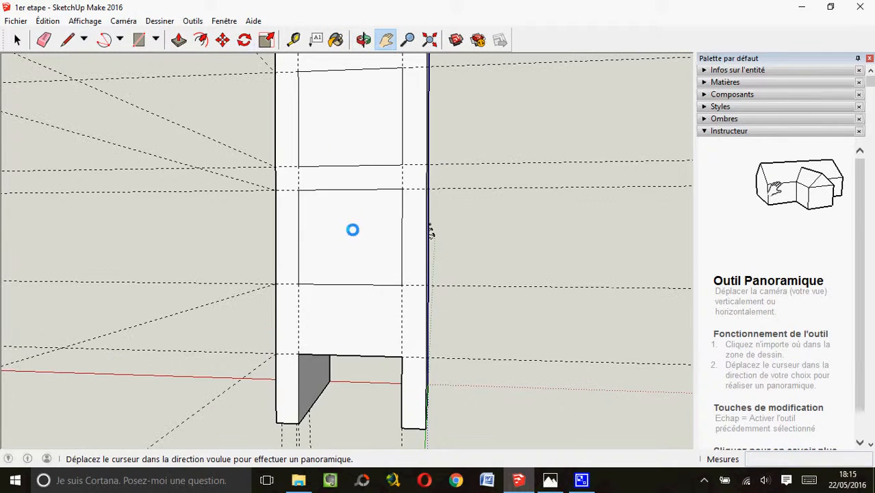
pyautogui.click(178, 39)
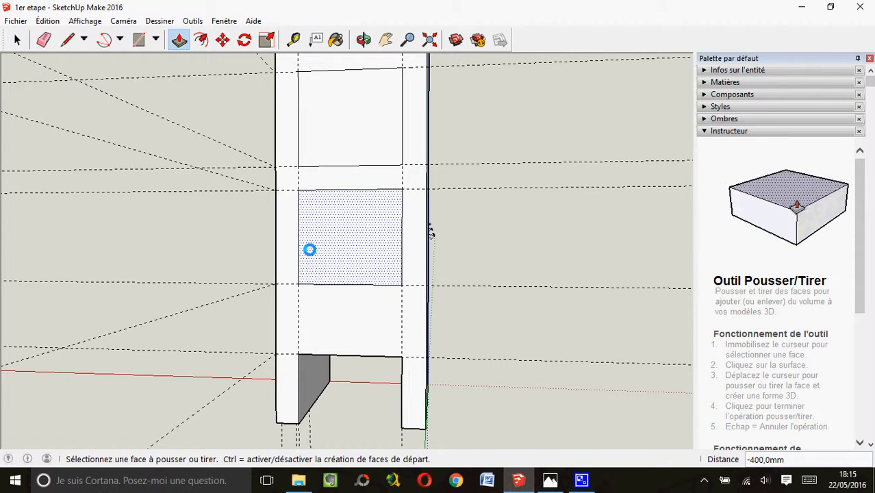
pyautogui.click(312, 246)
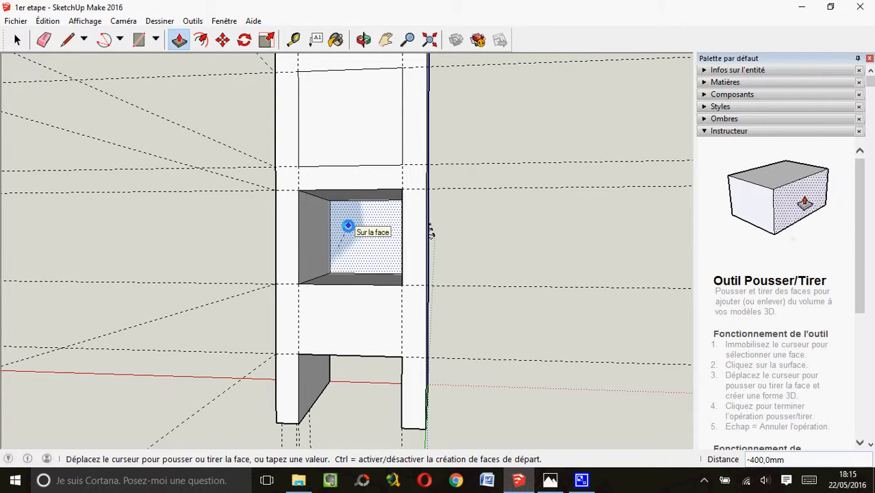
pyautogui.click(347, 226)
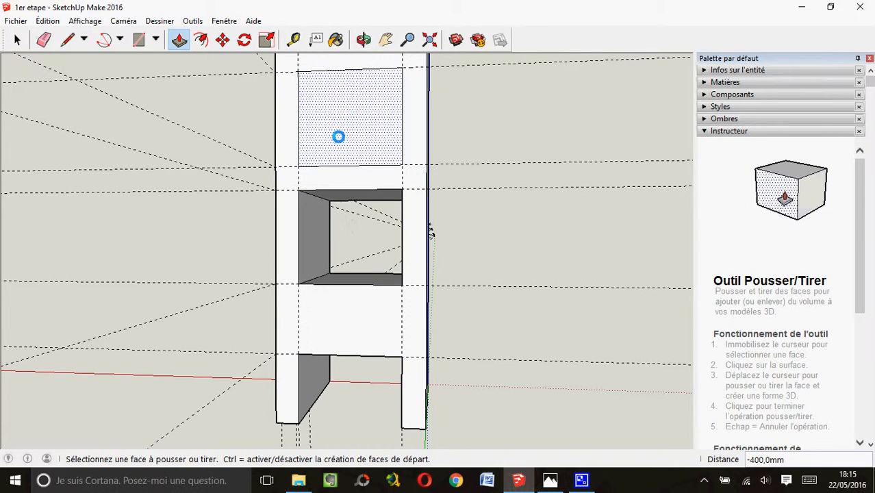
pyautogui.click(324, 143)
pyautogui.scroll(2, 373, 117)
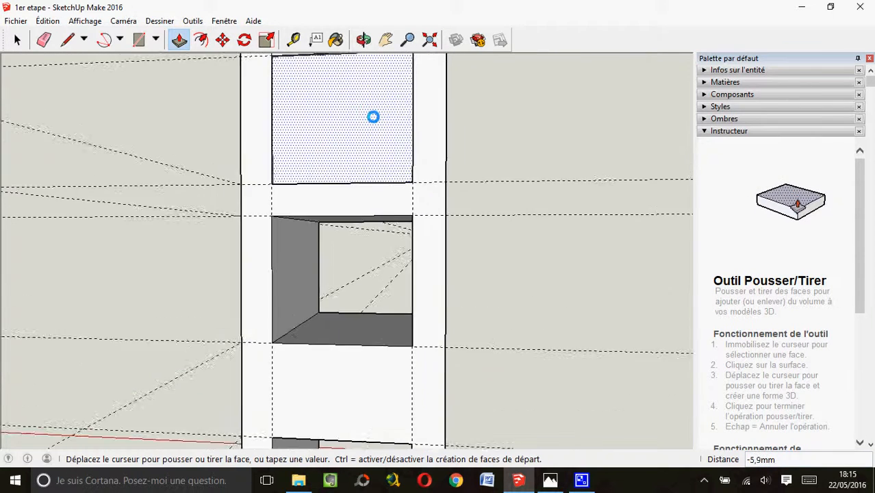
pyautogui.scroll(-1, 373, 117)
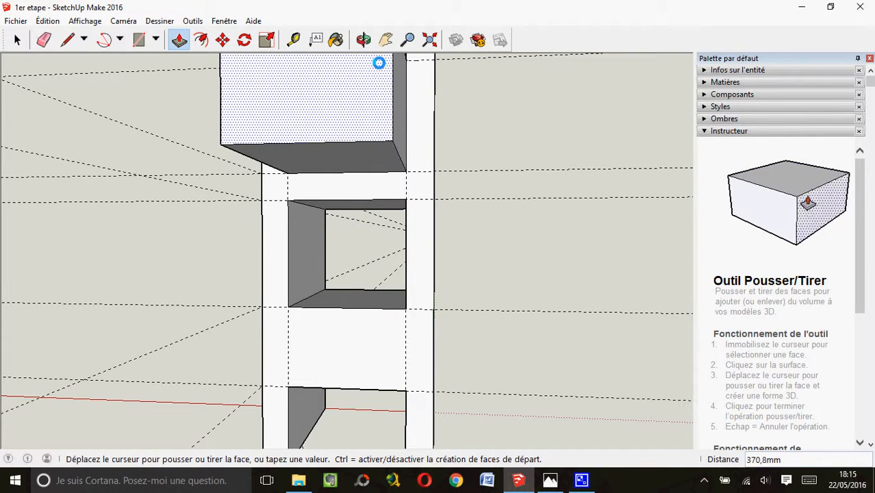
pyautogui.press('Escape')
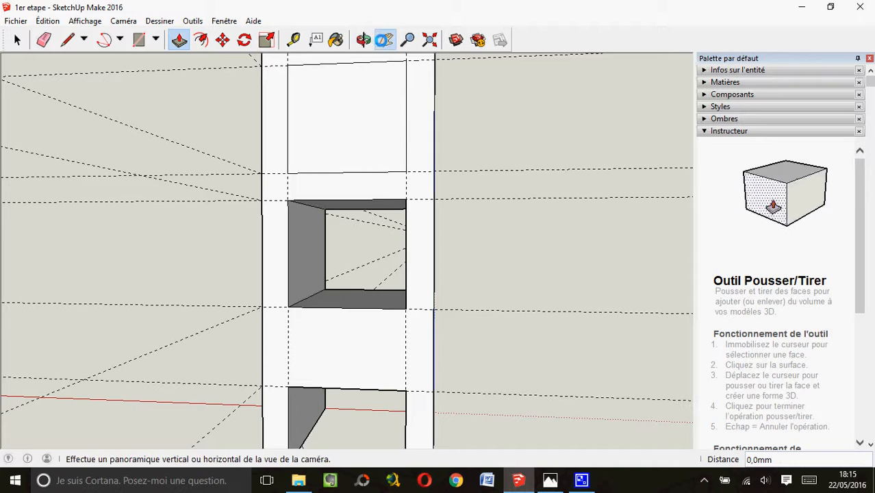
# Step: Cut the second compartment rectangle from the bottom 400 mm through the block with Push/Pull
pyautogui.click(383, 40)
pyautogui.moveTo(363, 137); pyautogui.dragTo(364, 258)
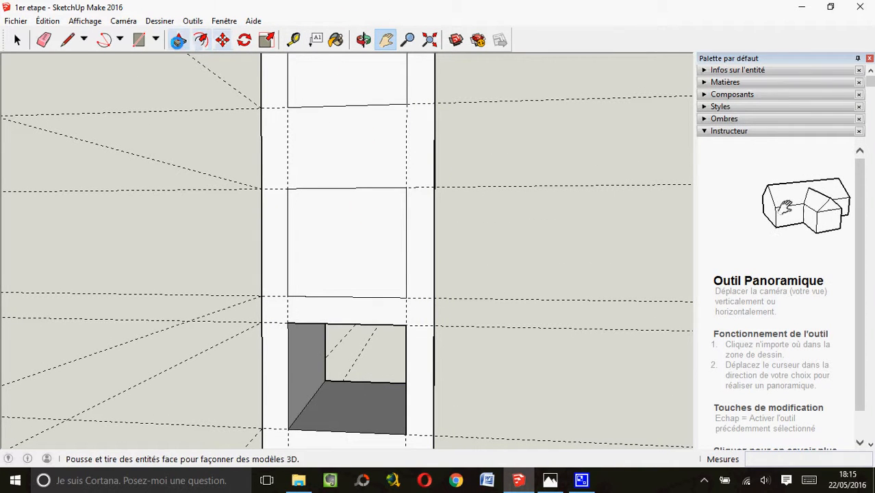
pyautogui.click(178, 39)
pyautogui.click(311, 260)
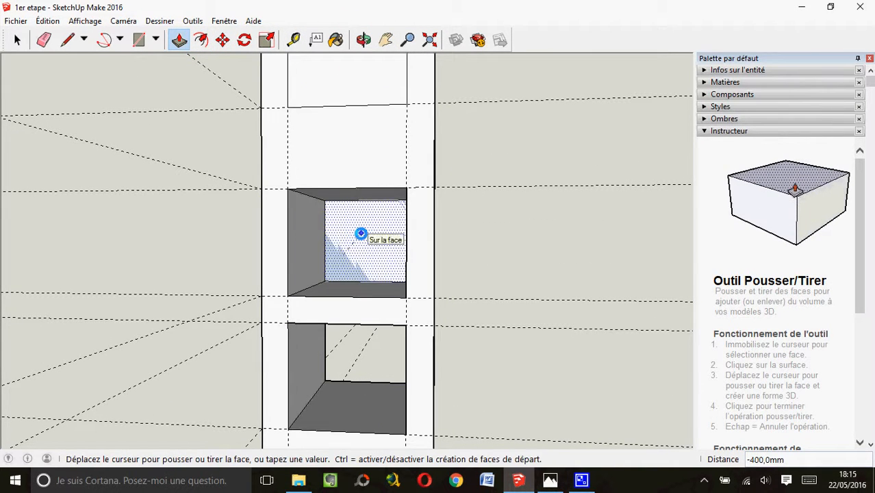
pyautogui.click(361, 236)
# Step: Push the bottom rectangle between the legs on the adjacent side face with the slanted outline 50 mm inward
pyautogui.click(363, 40)
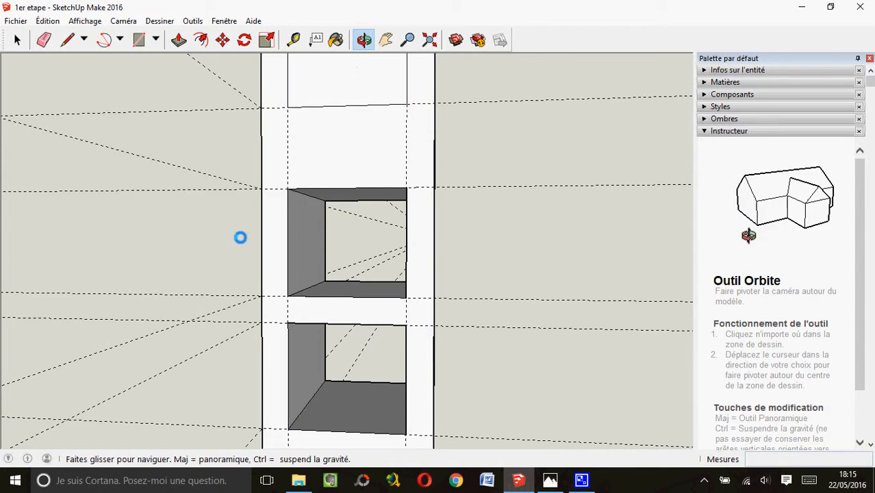
pyautogui.moveTo(240, 236); pyautogui.dragTo(458, 260)
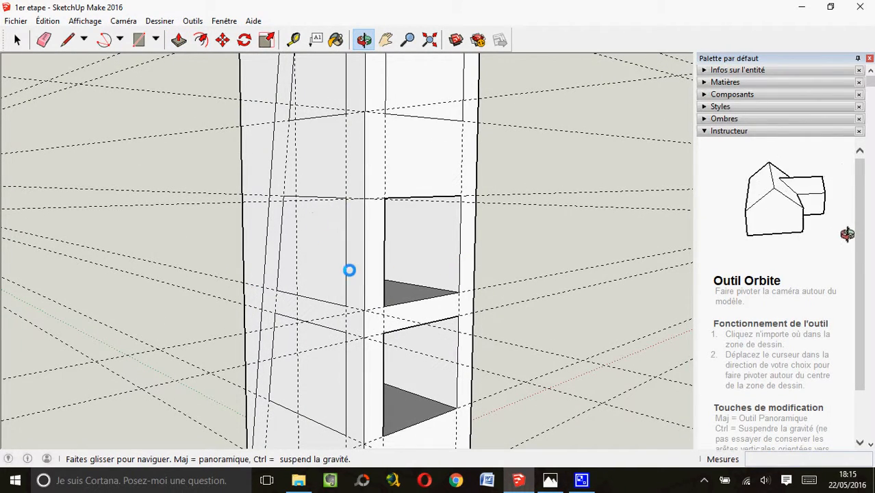
pyautogui.moveTo(490, 249); pyautogui.dragTo(301, 215)
pyautogui.moveTo(177, 276); pyautogui.dragTo(442, 358)
pyautogui.click(385, 40)
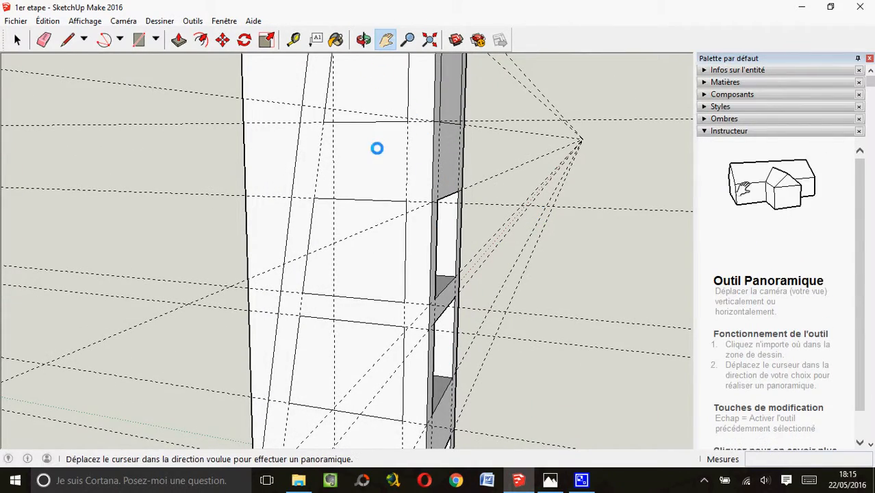
pyautogui.moveTo(377, 147); pyautogui.dragTo(357, 43)
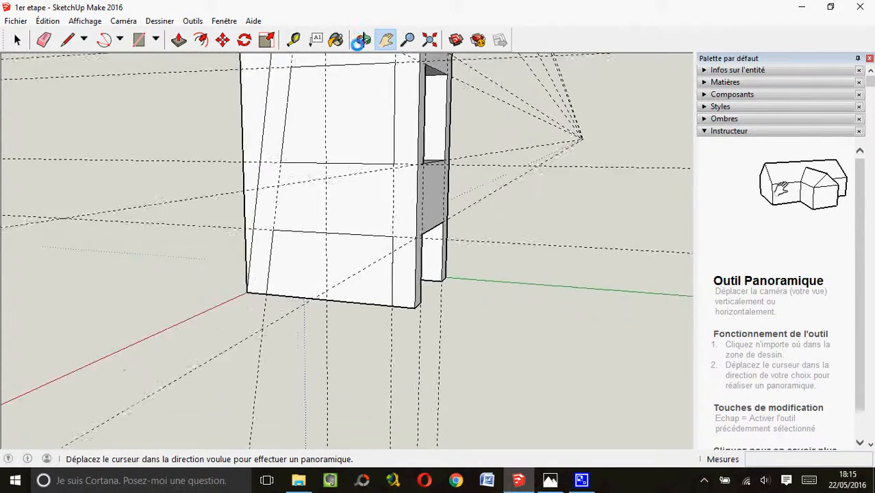
pyautogui.click(179, 39)
pyautogui.click(313, 302)
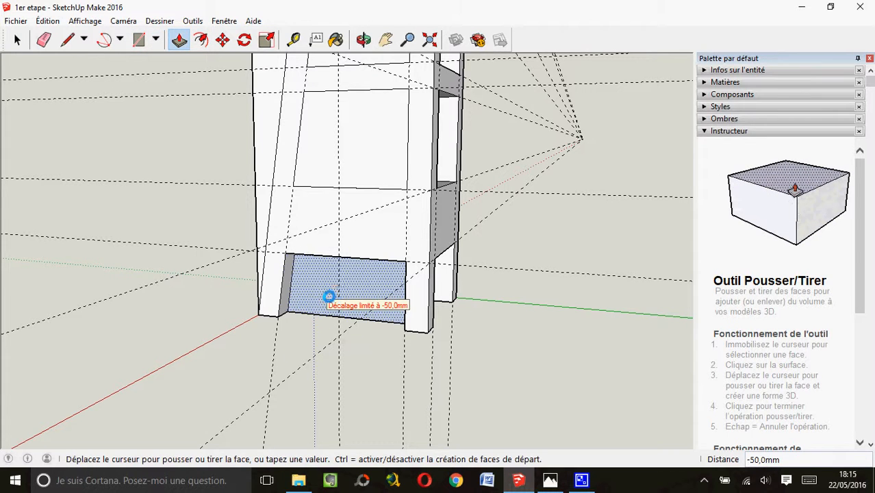
pyautogui.click(340, 291)
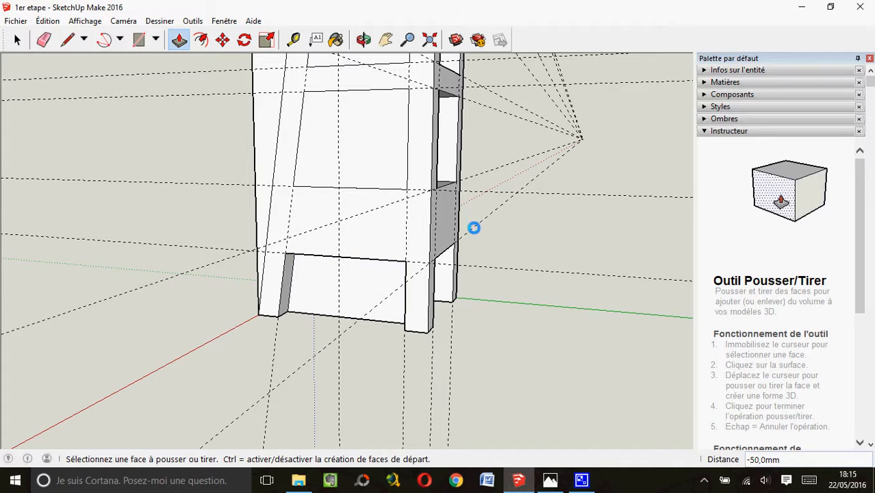
# Step: Push the lowest compartment rectangle on the slanted-outline side face 50 mm inward
pyautogui.click(363, 39)
pyautogui.moveTo(466, 200); pyautogui.dragTo(117, 209)
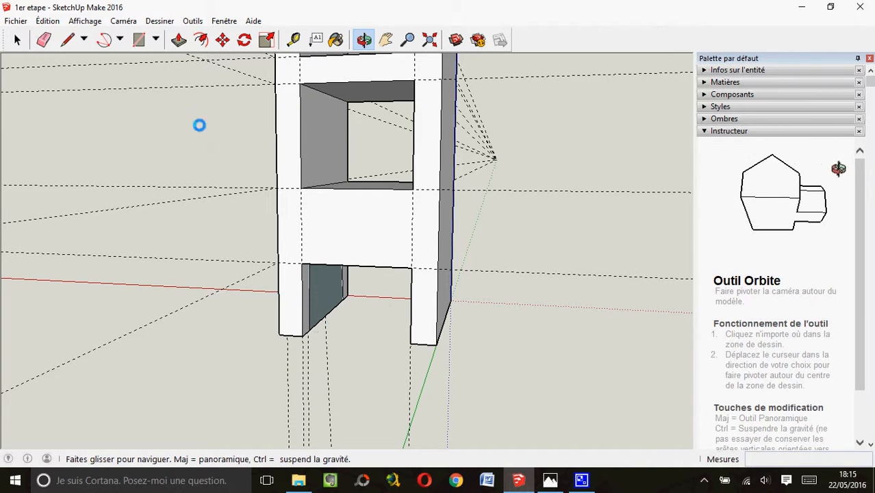
pyautogui.moveTo(256, 140); pyautogui.dragTo(534, 159)
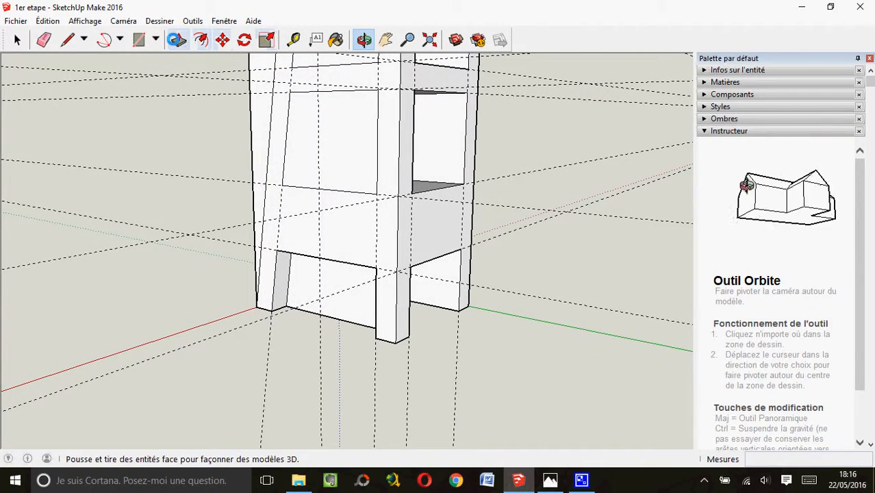
pyautogui.click(178, 40)
pyautogui.click(328, 161)
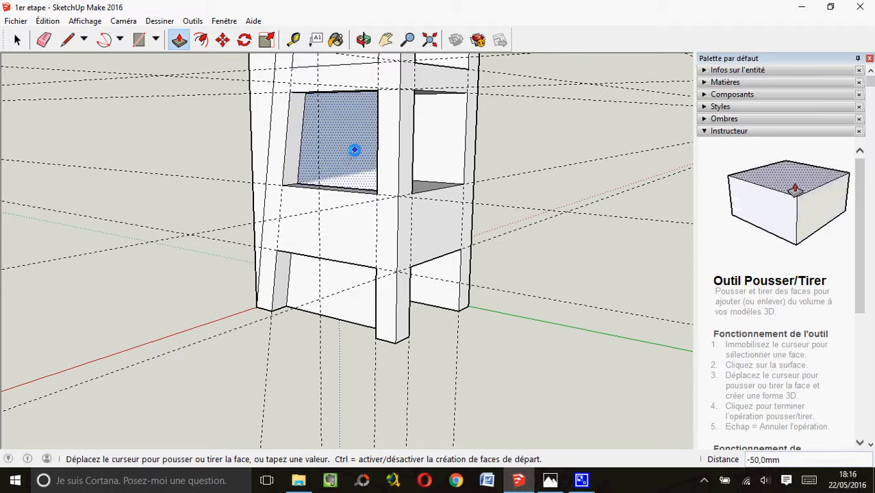
pyautogui.click(353, 149)
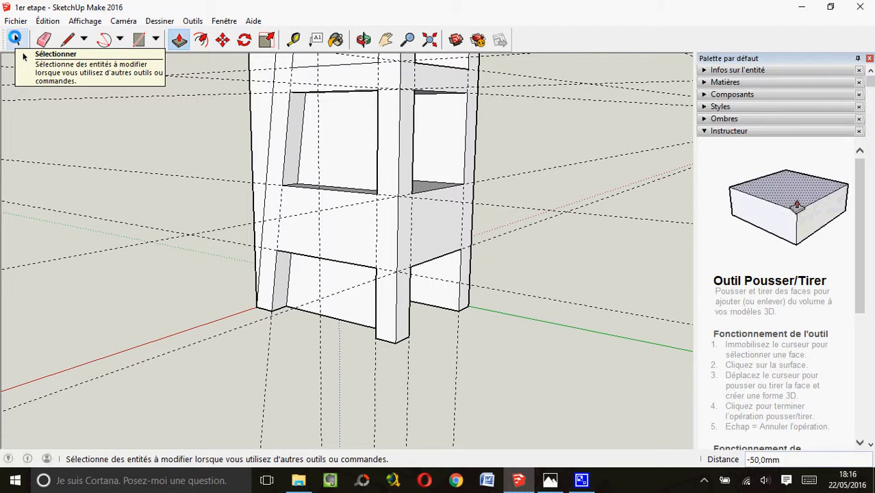
# Step: Erase the leftover inner face that closes the side opening between the legs at the base
pyautogui.click(16, 39)
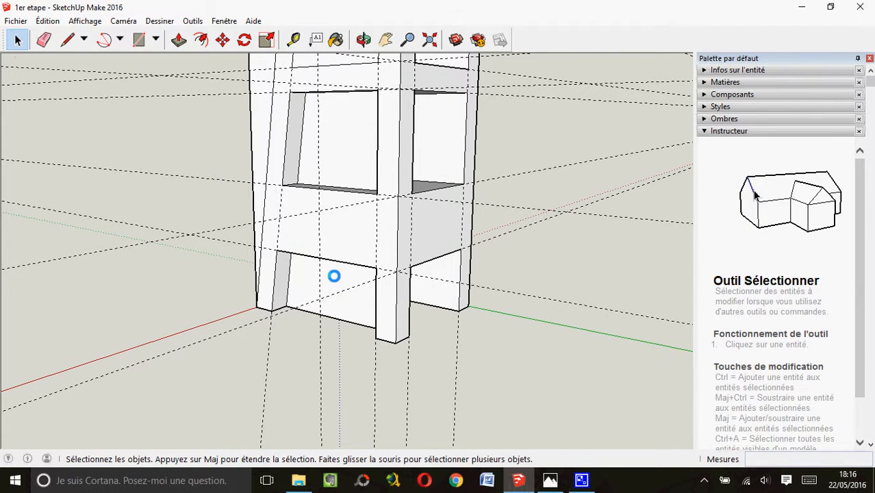
pyautogui.click(364, 40)
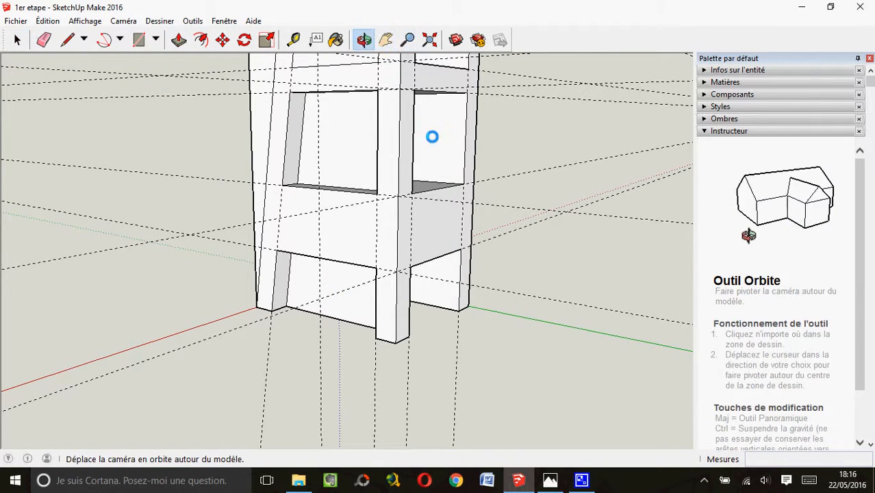
pyautogui.moveTo(445, 178); pyautogui.dragTo(125, 206)
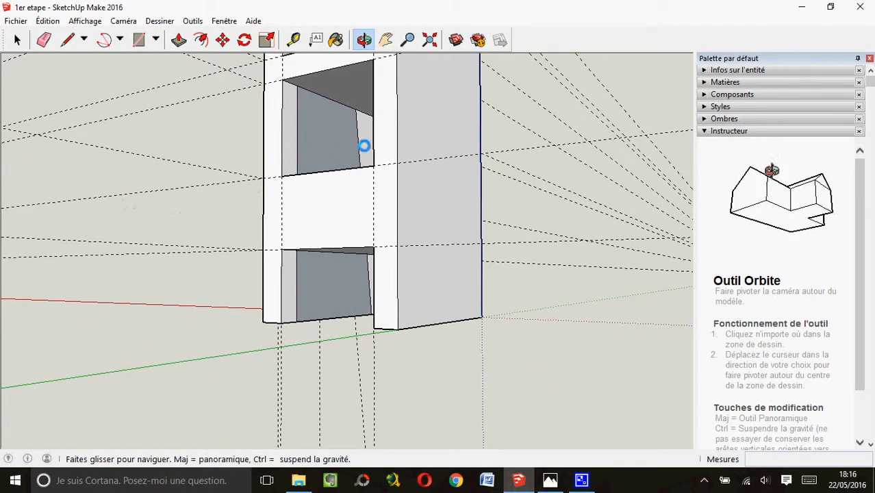
pyautogui.moveTo(324, 221); pyautogui.dragTo(355, 215)
pyautogui.scroll(4, 342, 255)
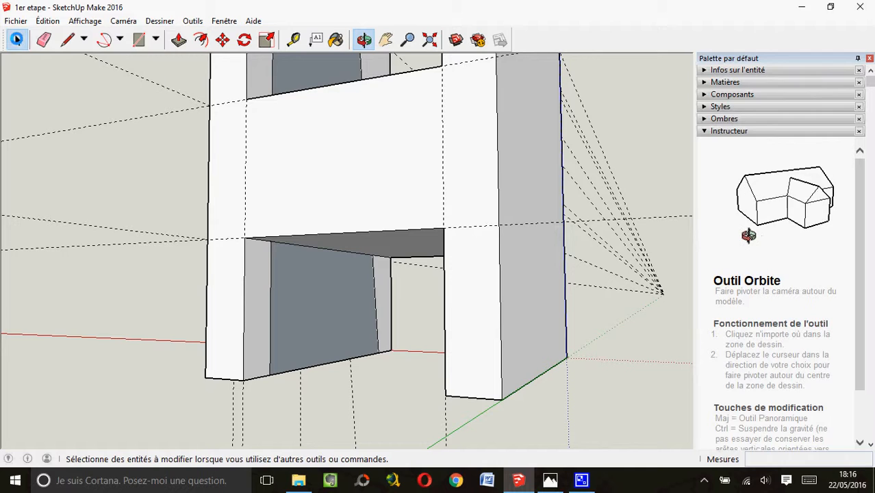
pyautogui.click(16, 39)
pyautogui.click(307, 311)
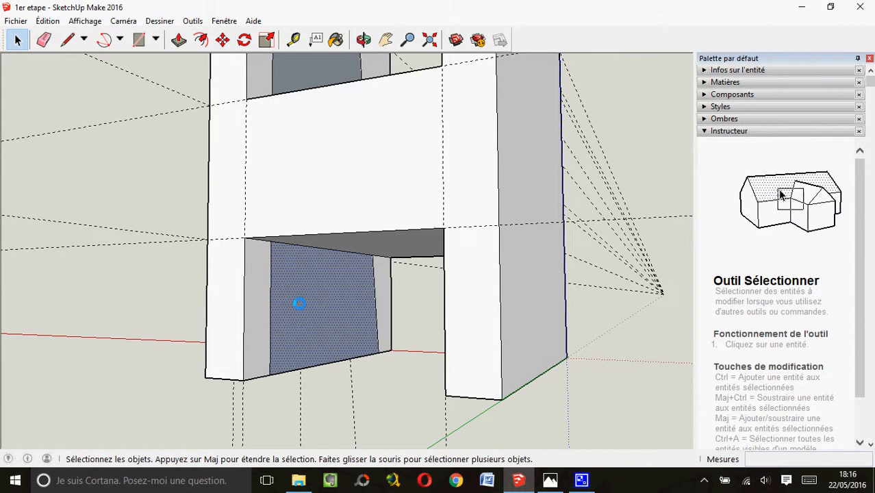
pyautogui.rightClick(299, 304)
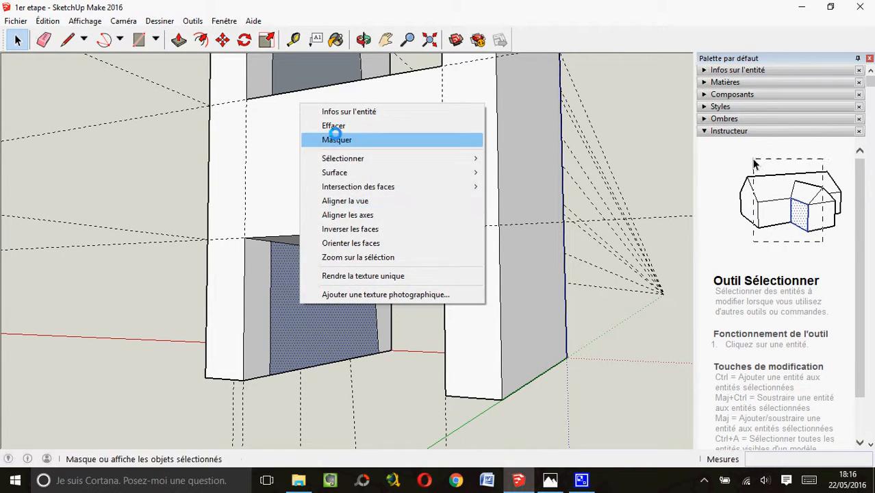
pyautogui.click(343, 125)
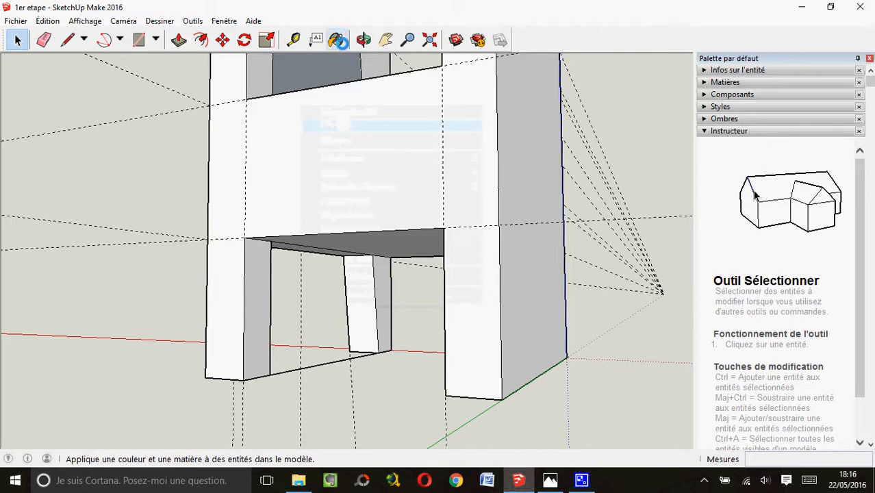
# Step: Erase the leftover inner face that closes the side opening of the lowest compartment
pyautogui.click(385, 40)
pyautogui.moveTo(373, 133); pyautogui.dragTo(307, 329)
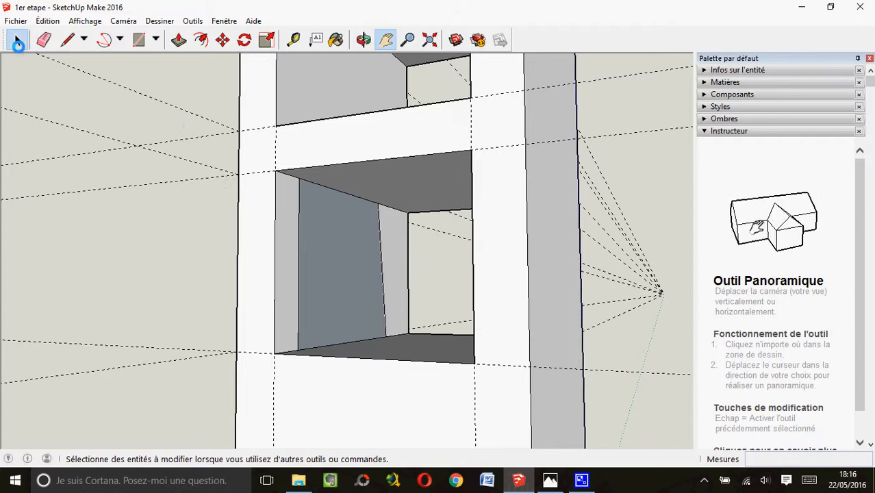
pyautogui.click(17, 40)
pyautogui.click(316, 265)
pyautogui.rightClick(316, 266)
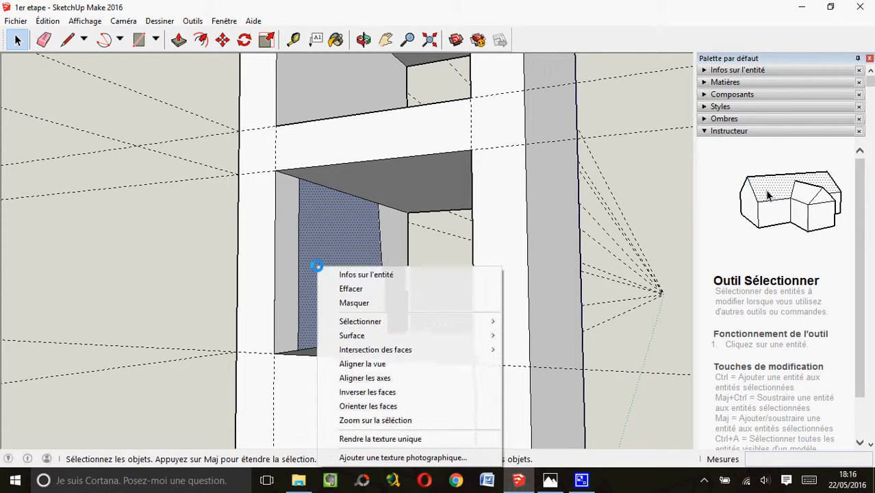
pyautogui.click(327, 302)
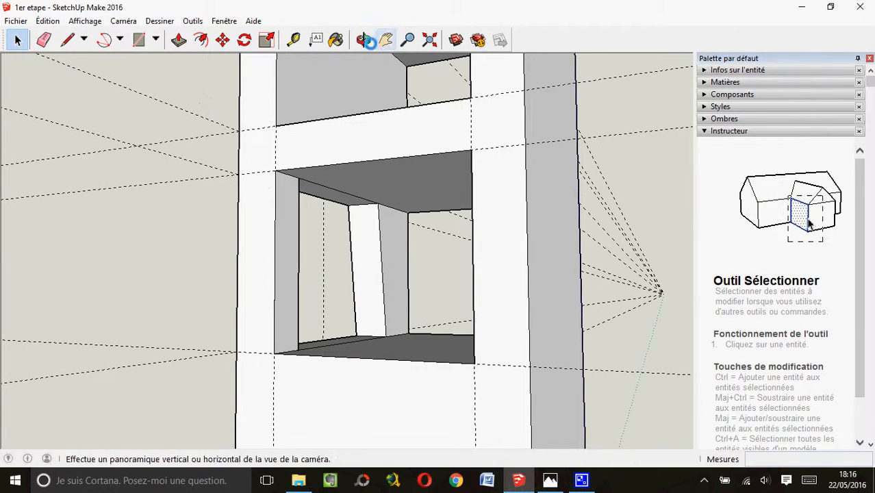
# Step: Push the second compartment rectangle from the bottom on the slanted-outline side face 50 mm inward
pyautogui.press('p')
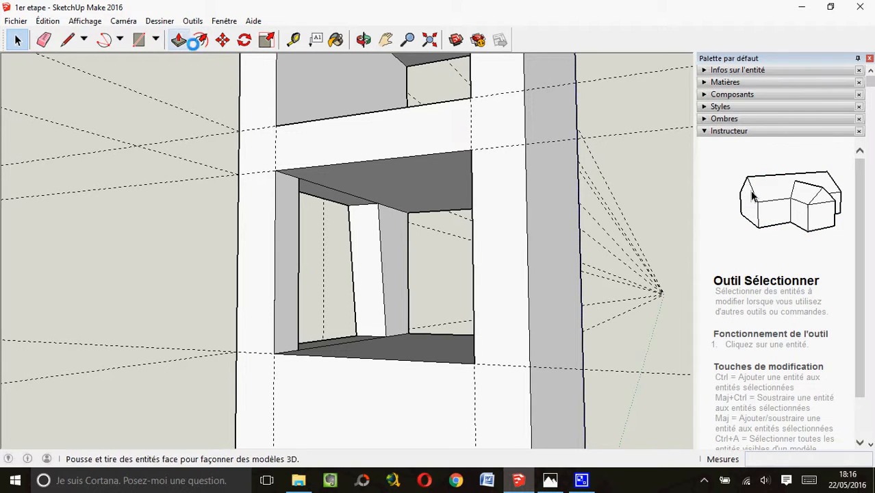
pyautogui.click(364, 39)
pyautogui.moveTo(273, 187); pyautogui.dragTo(581, 195)
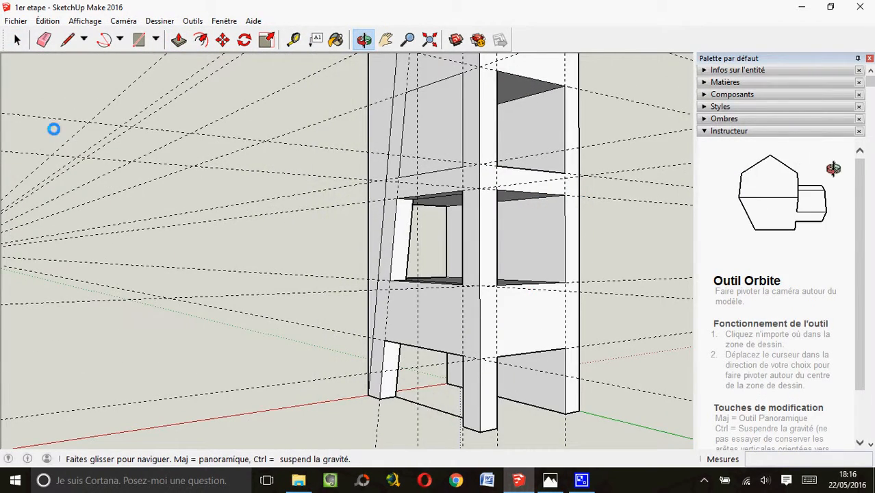
pyautogui.click(44, 39)
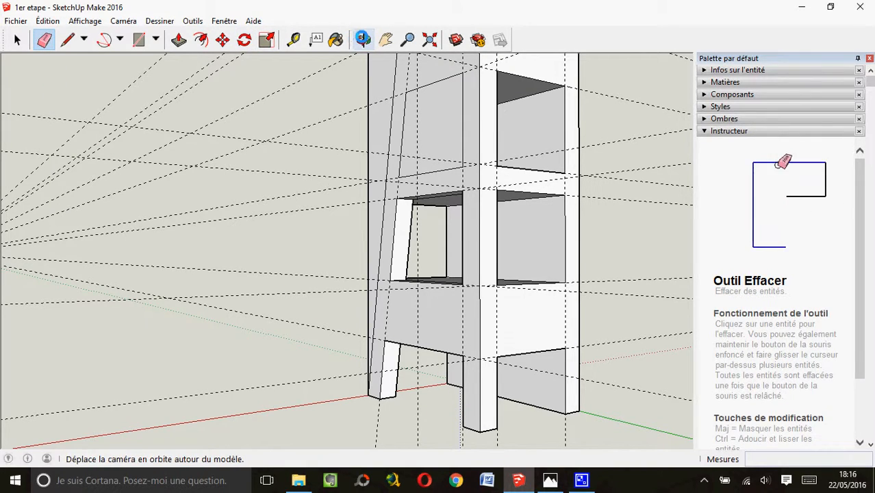
pyautogui.click(364, 39)
pyautogui.moveTo(316, 217); pyautogui.dragTo(553, 245)
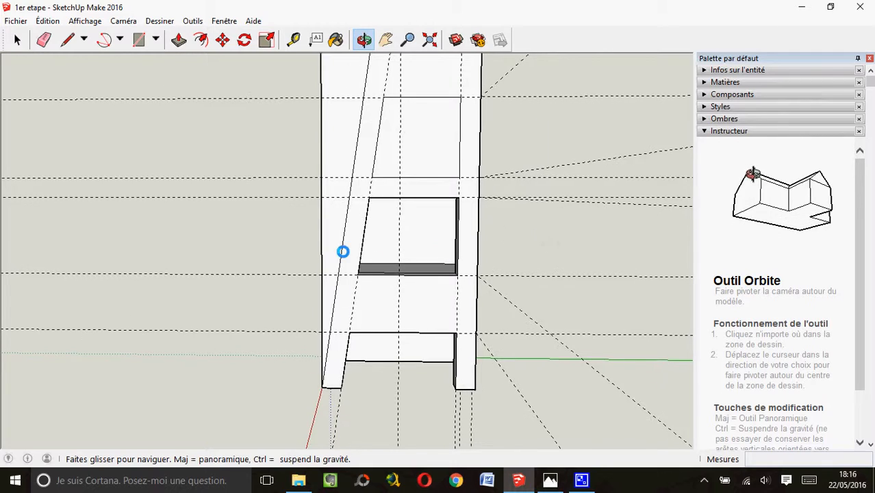
pyautogui.moveTo(344, 249); pyautogui.dragTo(521, 242)
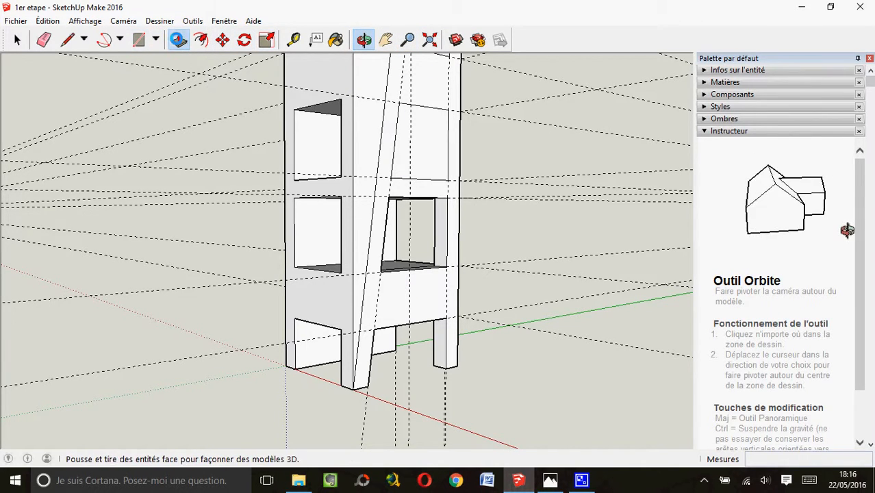
pyautogui.click(178, 39)
pyautogui.click(414, 146)
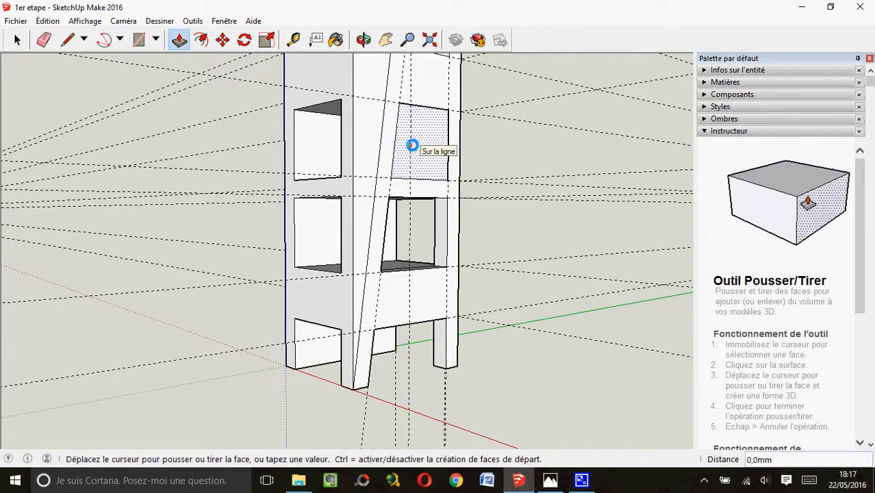
pyautogui.scroll(3, 411, 143)
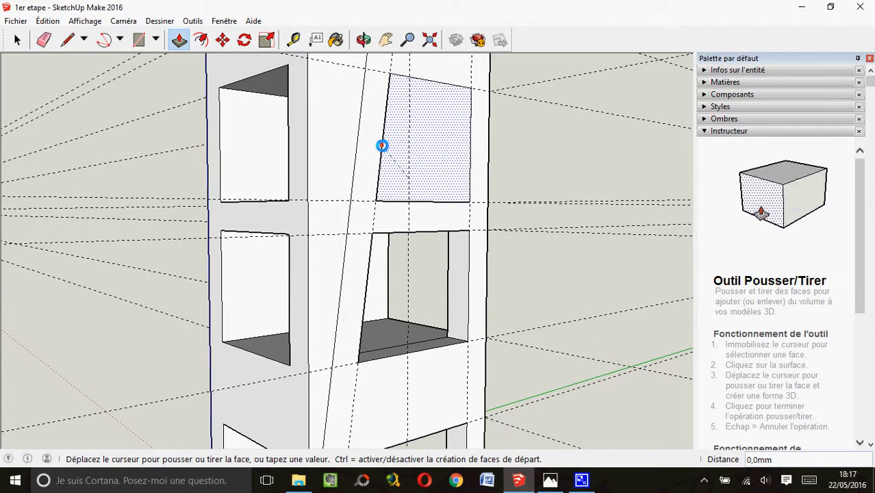
pyautogui.click(393, 148)
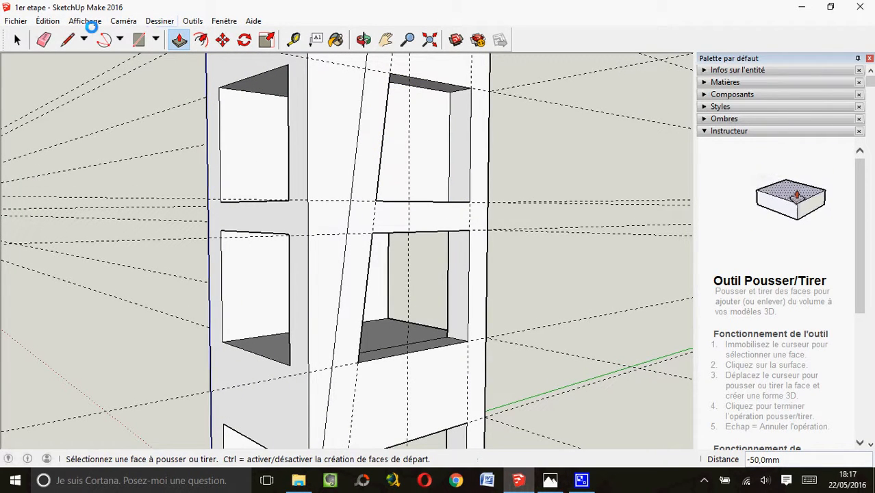
# Step: Erase the leftover inner face that closes the side opening of the second compartment
pyautogui.click(17, 39)
pyautogui.click(420, 145)
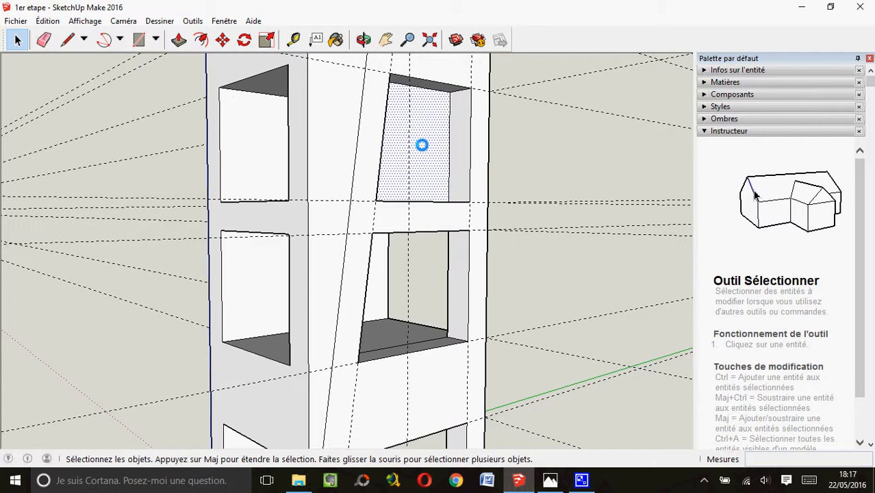
pyautogui.rightClick(421, 140)
pyautogui.click(438, 161)
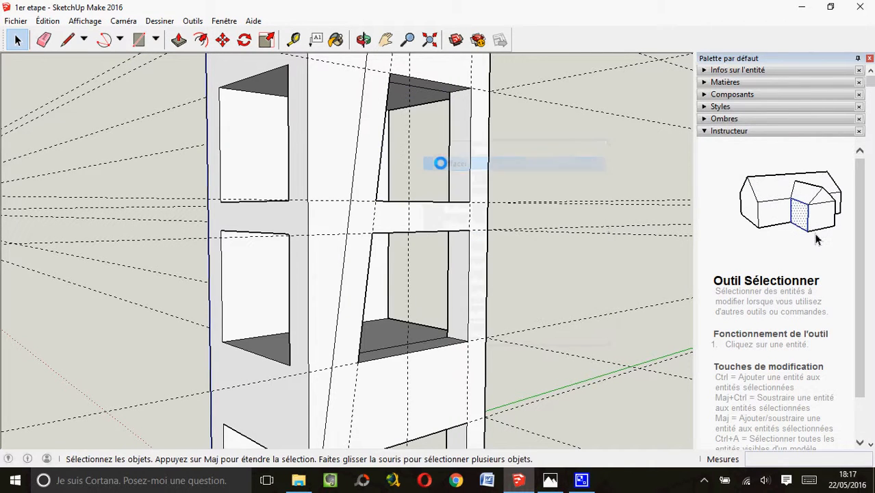
# Step: Push the long triangular face outside the slanted leg 50 mm inward with Push/Pull
pyautogui.click(363, 39)
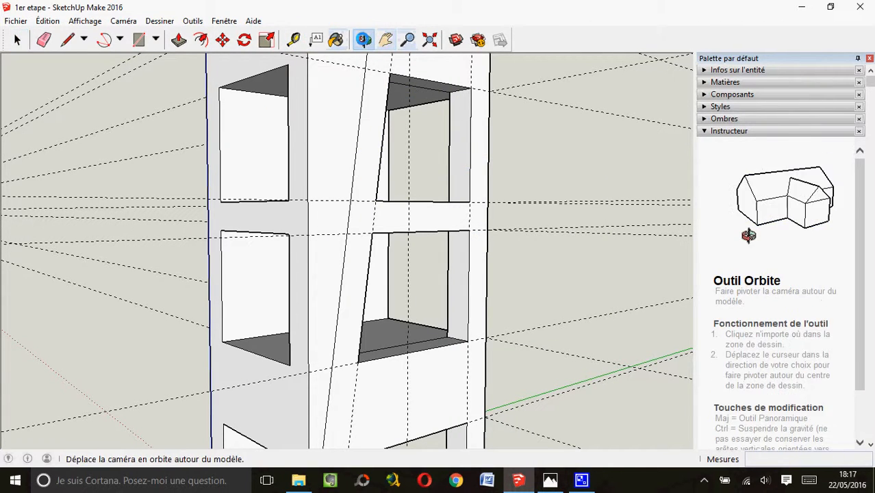
pyautogui.moveTo(356, 273); pyautogui.dragTo(380, 117)
pyautogui.click(385, 39)
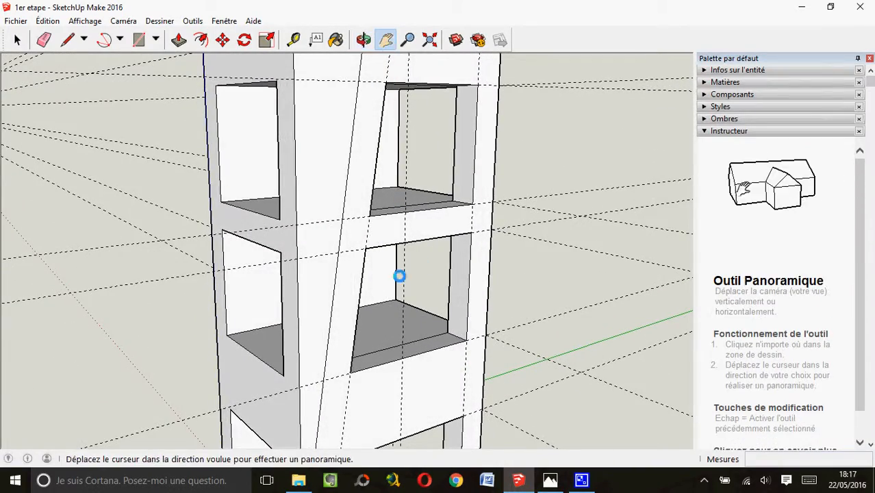
pyautogui.moveTo(398, 274); pyautogui.dragTo(369, 242)
pyautogui.scroll(-2, 370, 242)
pyautogui.scroll(-3, 370, 262)
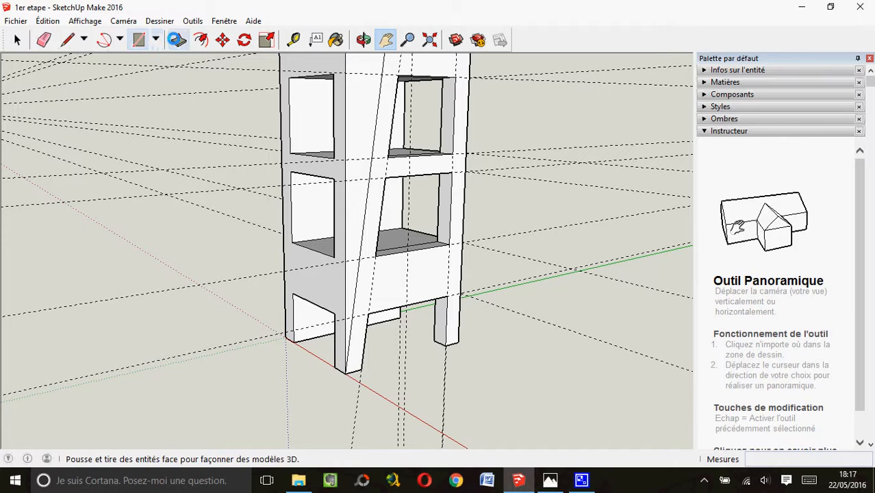
pyautogui.click(177, 39)
pyautogui.click(363, 163)
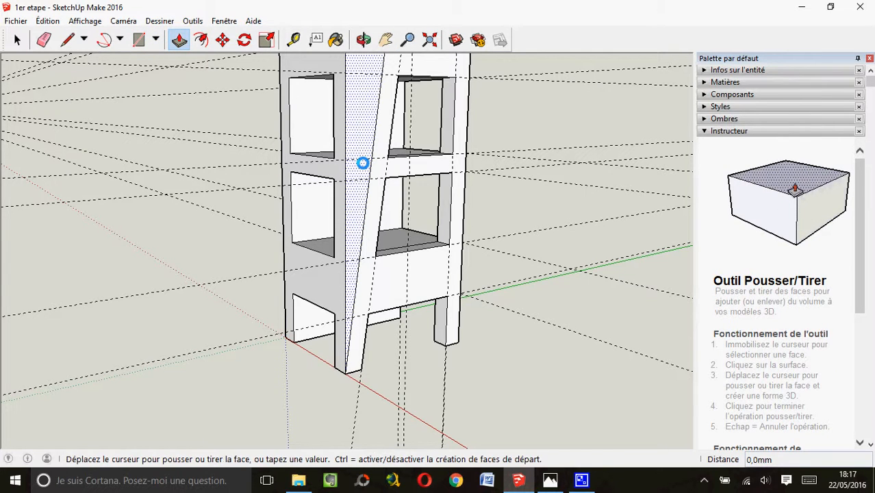
pyautogui.click(344, 146)
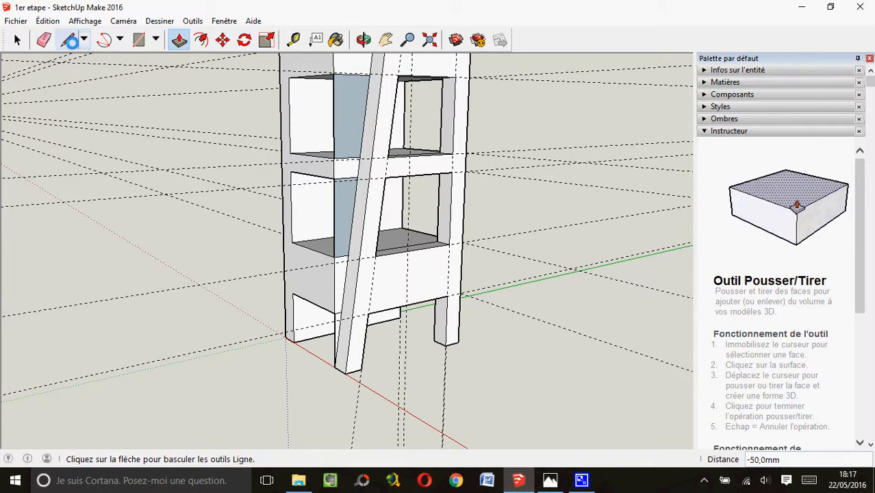
# Step: Erase the two leftover faces behind the slanted leg at the lowest and second compartments
pyautogui.click(17, 40)
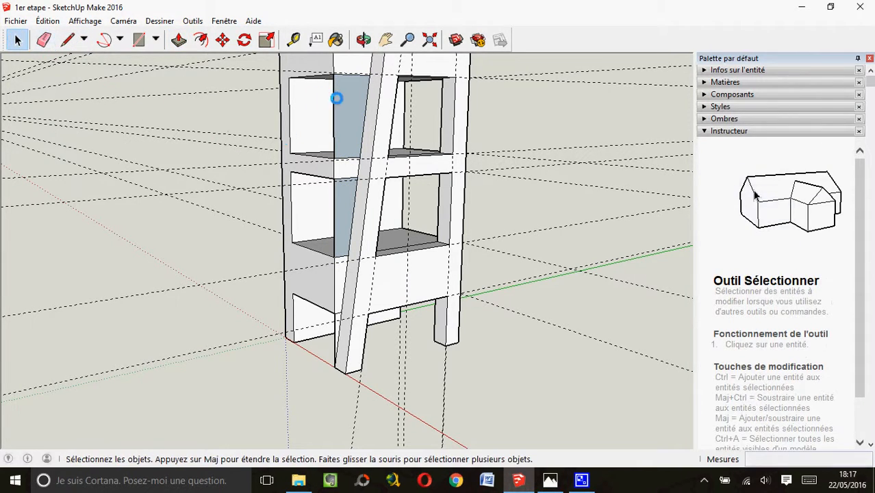
pyautogui.rightClick(343, 98)
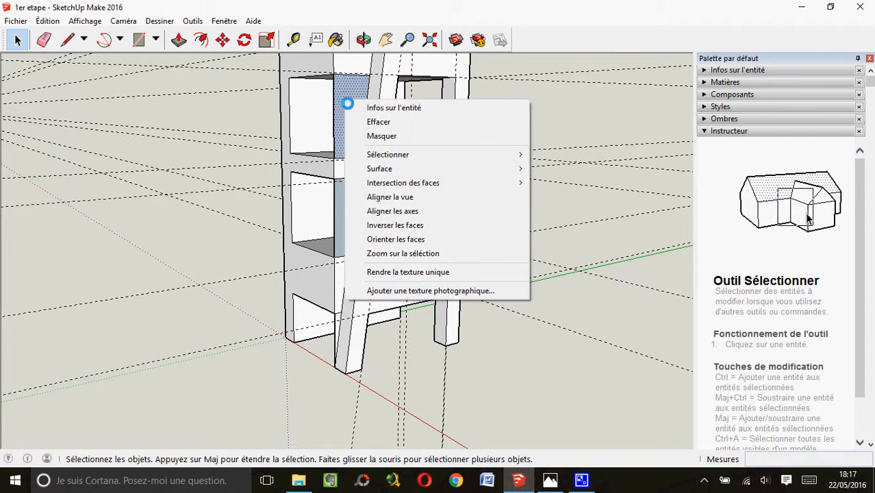
pyautogui.click(359, 121)
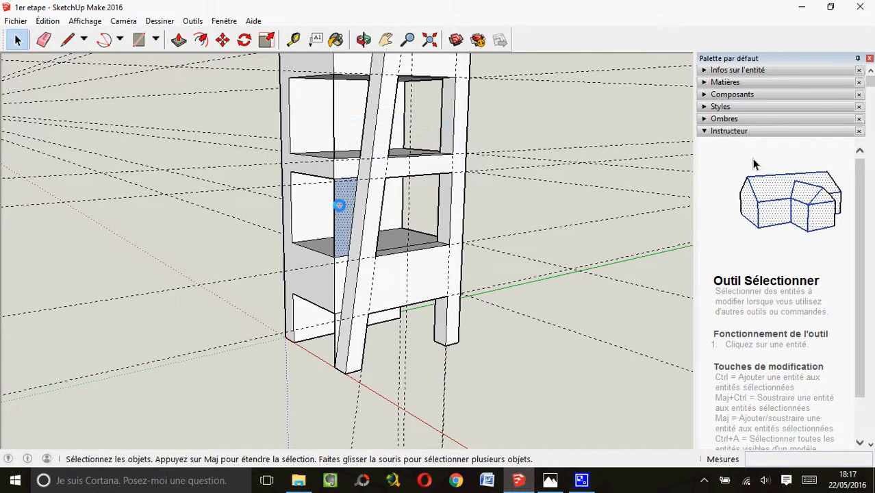
pyautogui.rightClick(339, 204)
pyautogui.click(346, 225)
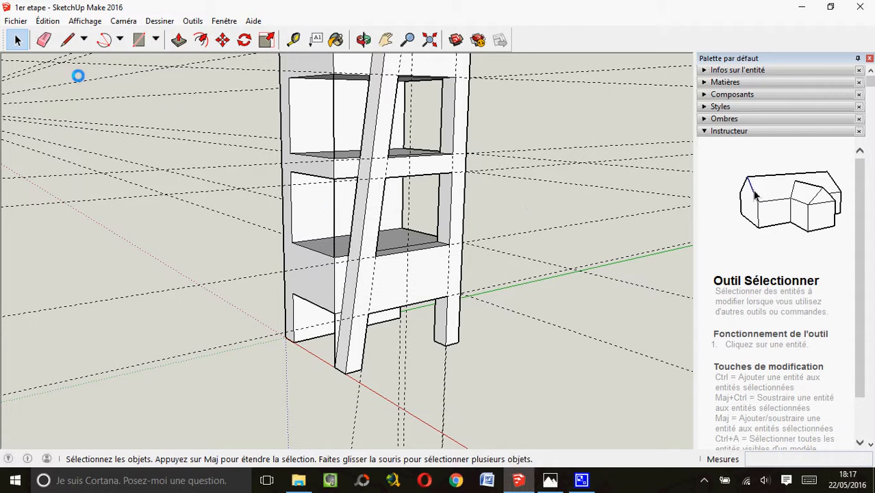
# Step: Erase the leftover vertical edges beside the slanted leg at the two compartments and the base opening
pyautogui.click(43, 39)
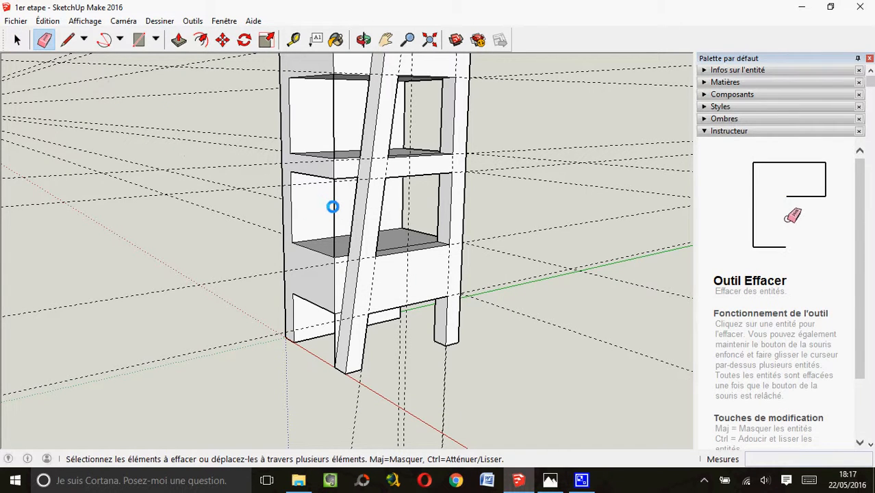
pyautogui.click(333, 115)
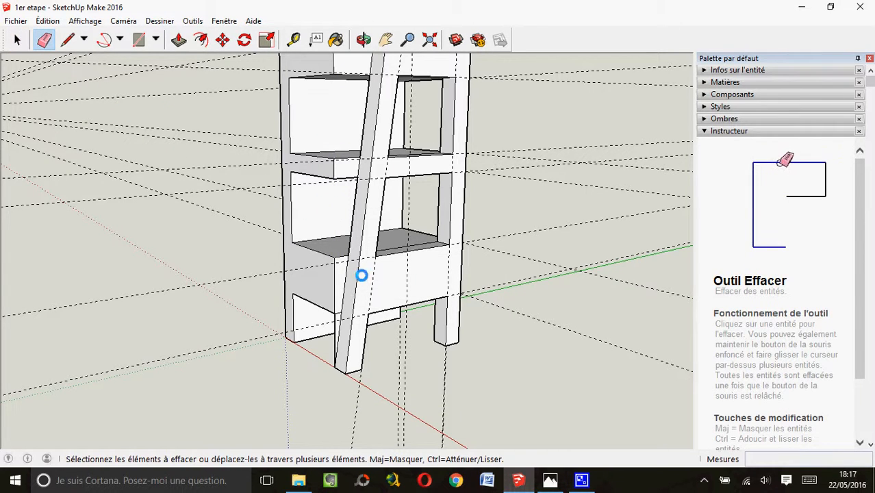
pyautogui.click(334, 323)
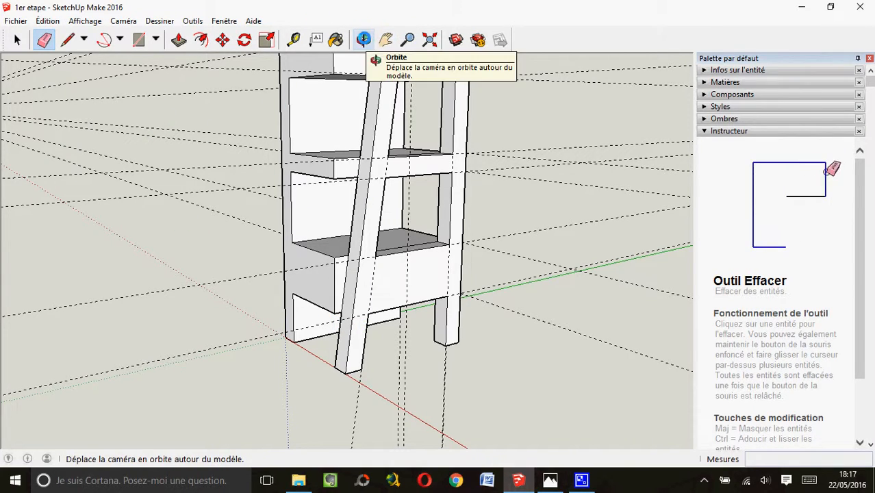
# Step: Push the shelf's strip outside the slanted leg back to the far leg, and the lower block's strip 220 mm inward
pyautogui.click(385, 40)
pyautogui.moveTo(377, 122); pyautogui.dragTo(373, 209)
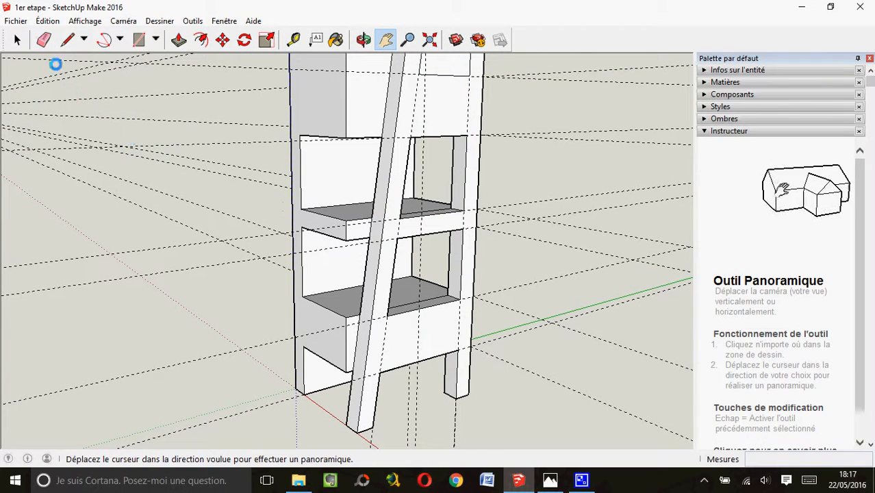
pyautogui.click(179, 40)
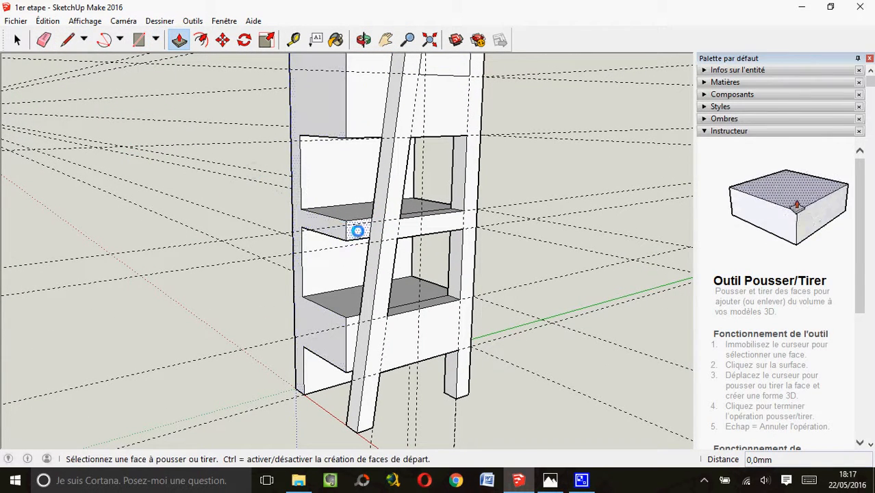
pyautogui.click(361, 227)
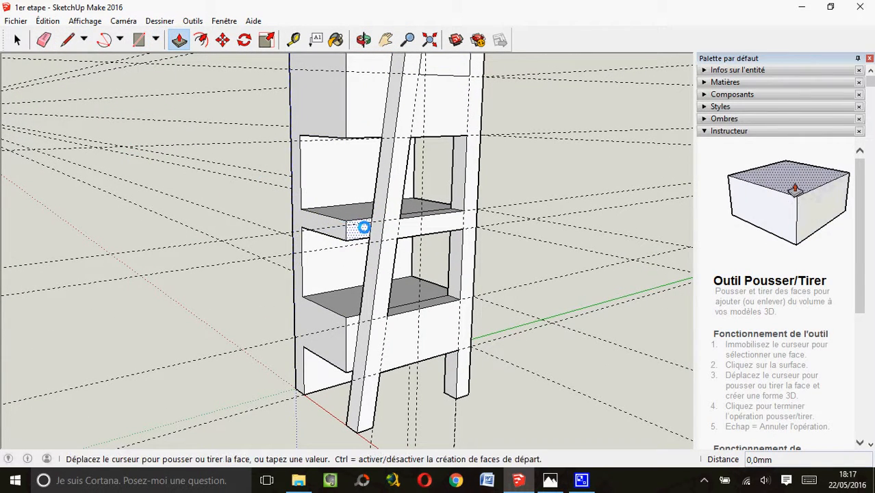
pyautogui.click(319, 206)
pyautogui.click(353, 325)
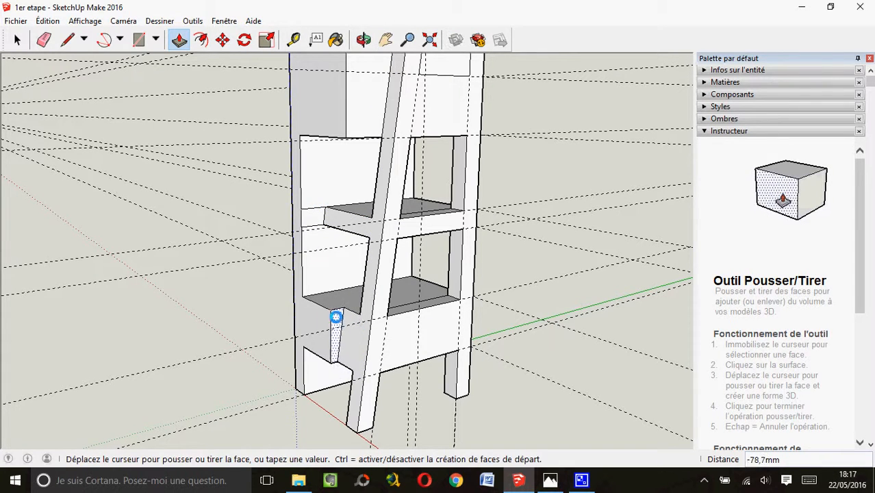
pyautogui.click(308, 302)
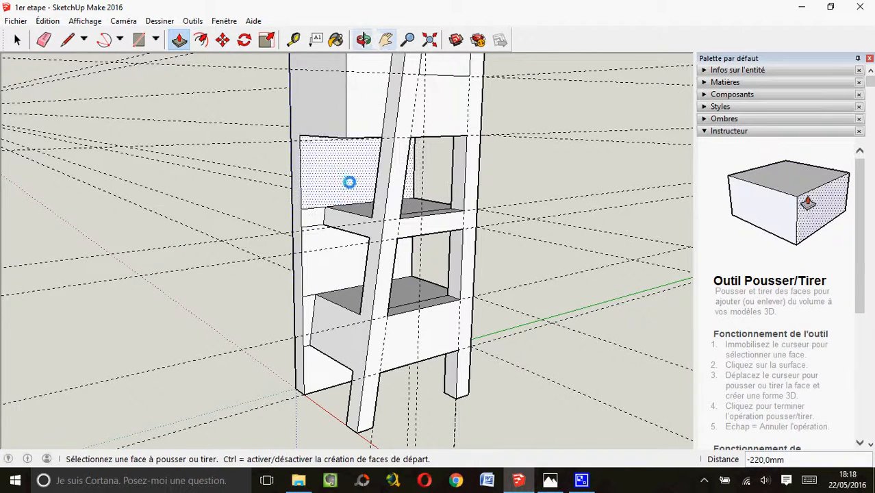
pyautogui.moveTo(350, 182)
pyautogui.mouseDown(button='middle')
pyautogui.moveTo(352, 211)
pyautogui.moveTo(356, 196)
pyautogui.mouseUp(button='middle')
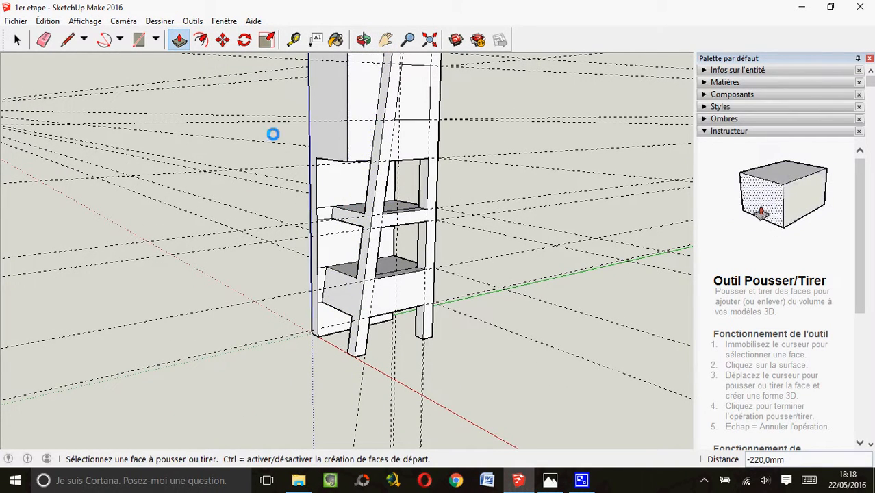